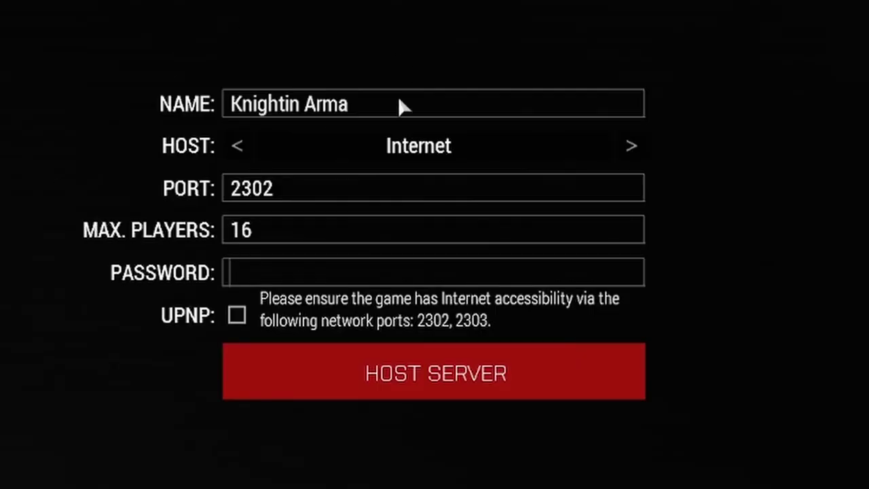
- Host an Internet server under the existing server name and choose Altis as the map
{"action": "left_click_drag", "start_coordinate": [401, 105], "coordinate": [163, 106]}
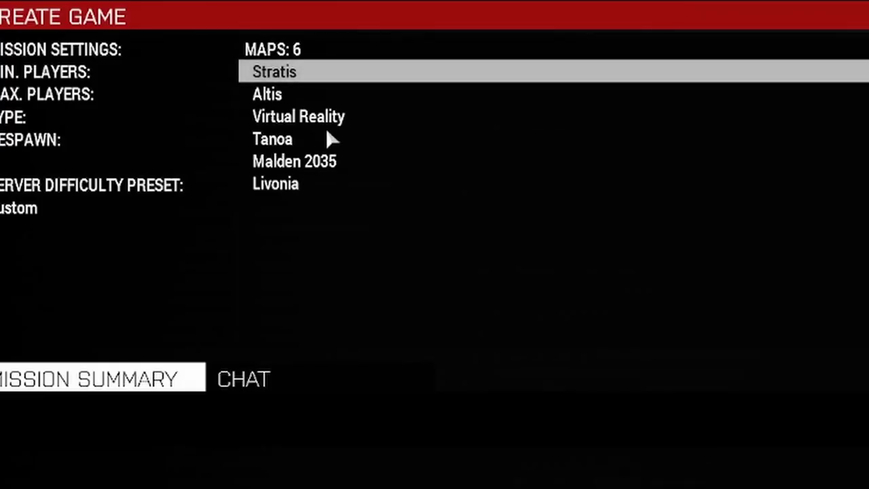
{"action": "left_click", "coordinate": [310, 141]}
{"action": "key", "text": "Up"}
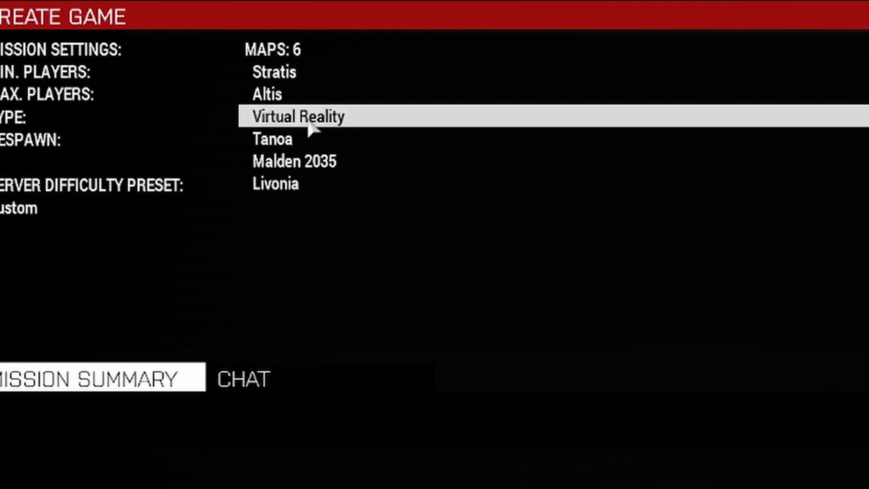
{"action": "key", "text": "Up"}
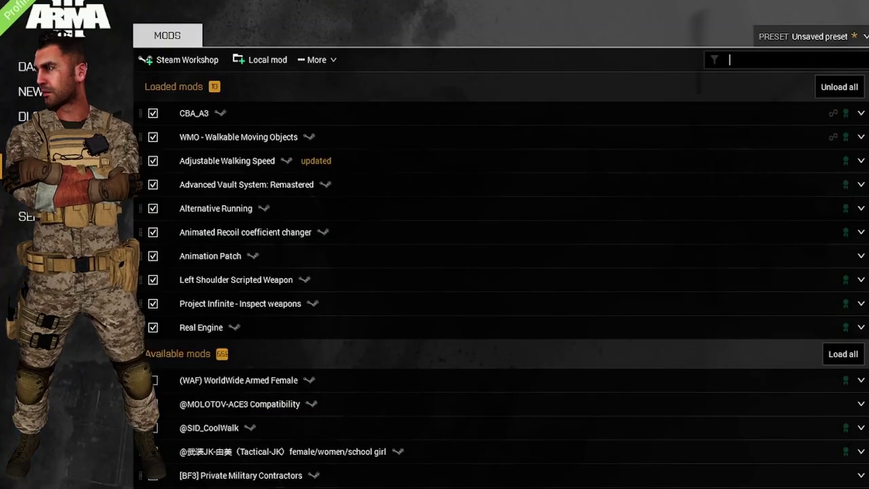
- Load the Tactical Ready Position mod, save it as preset 'Must Have Infantry Movement', and share it
{"action": "type", "text": "tactical"}
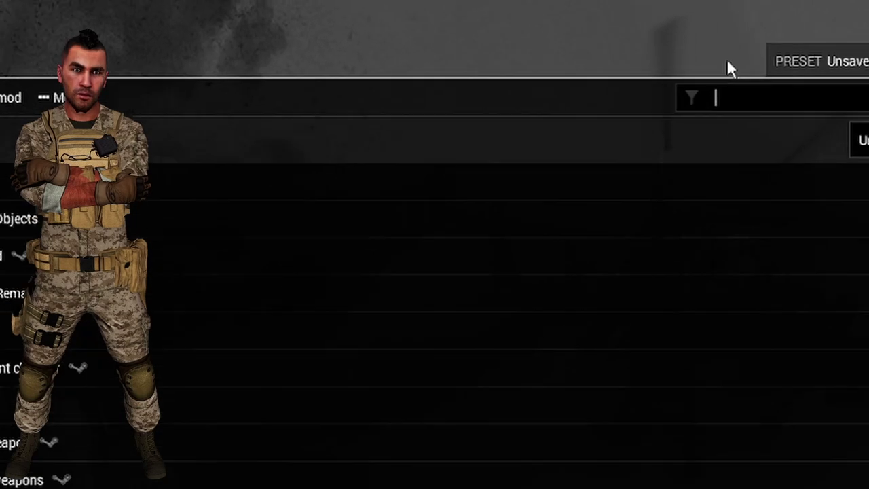
{"action": "left_click", "coordinate": [837, 6]}
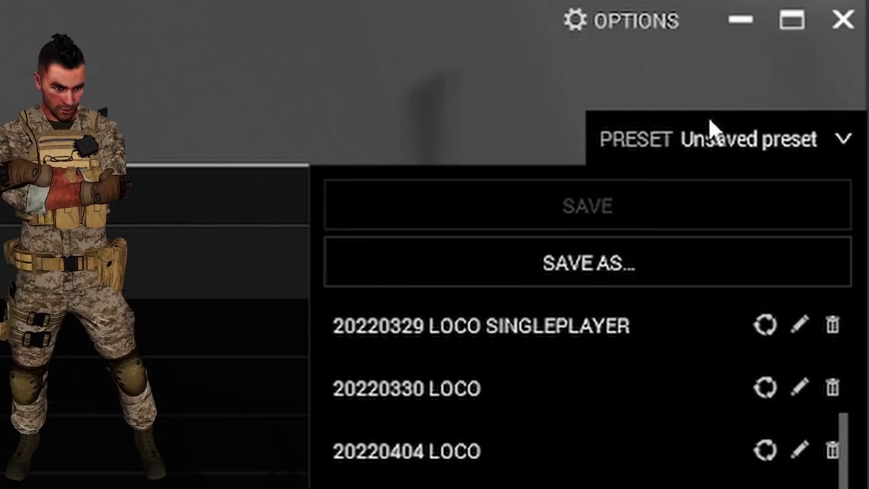
{"action": "left_click", "coordinate": [577, 264]}
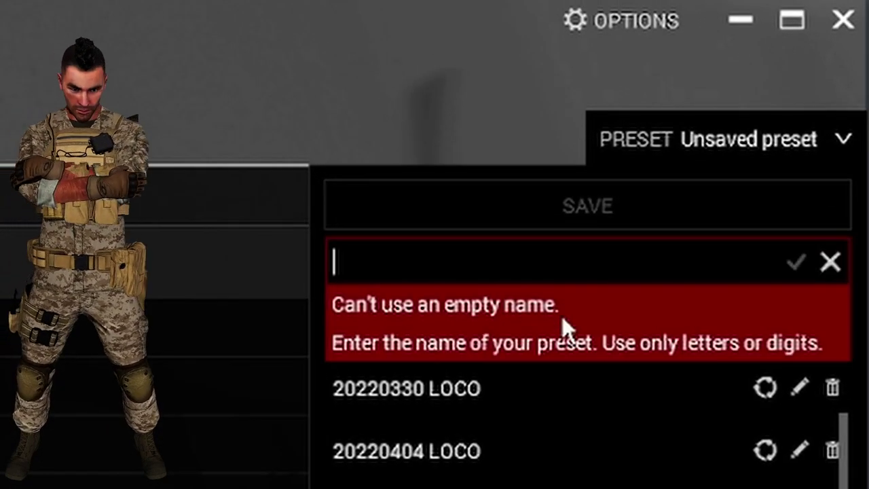
{"action": "type", "text": "Must Have Infantr"}
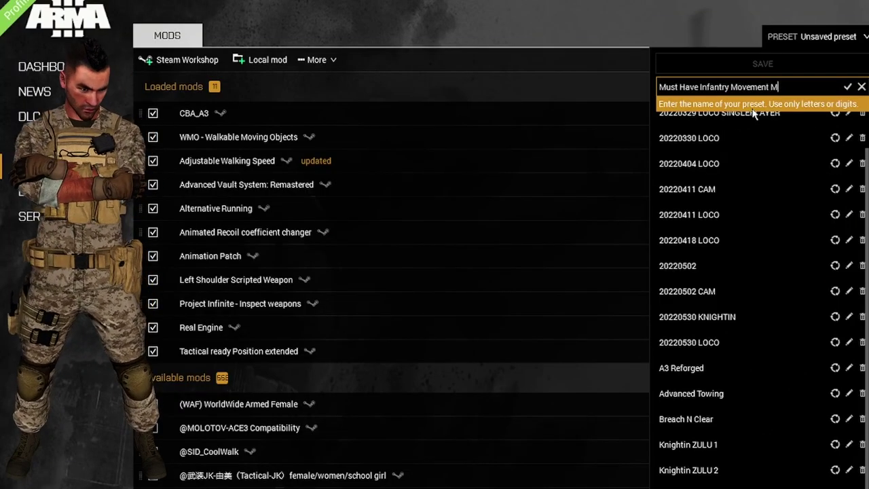
{"action": "type", "text": "y Movement M"}
{"action": "key", "text": "BackSpace"}
{"action": "left_click", "coordinate": [847, 87]}
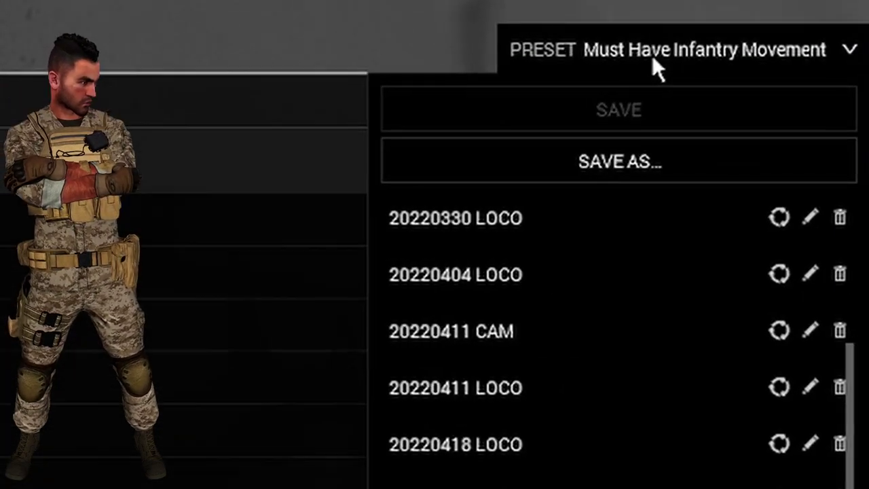
{"action": "scroll", "coordinate": [638, 346], "scroll_direction": "down", "scroll_amount": 15}
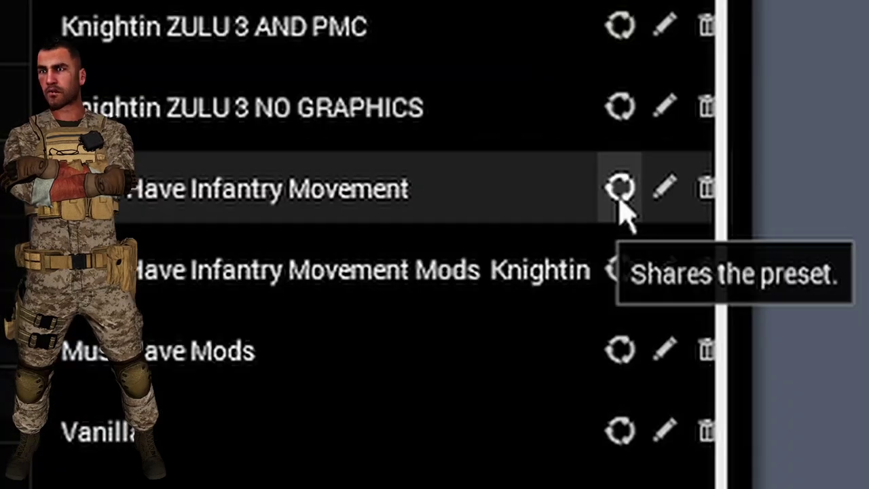
{"action": "left_click", "coordinate": [619, 194]}
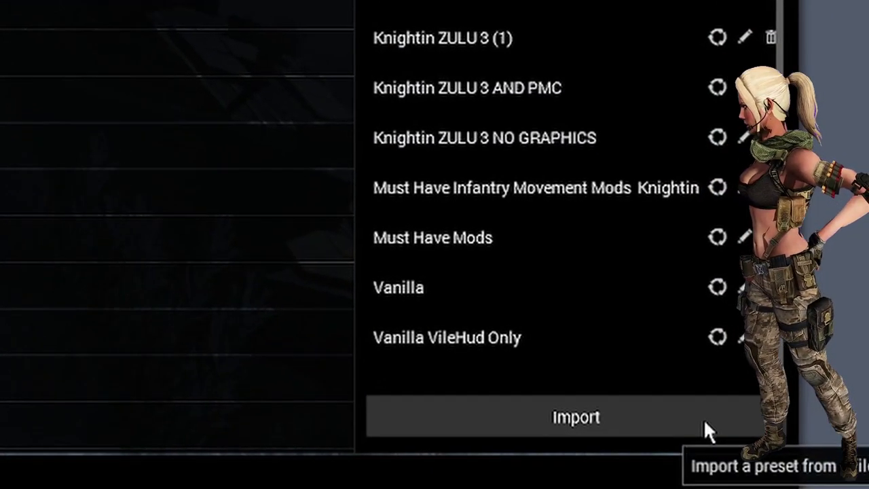
- Import a friend's preset file into the Arma 3 Launcher
{"action": "left_click", "coordinate": [704, 421]}
{"action": "left_click", "coordinate": [396, 245]}
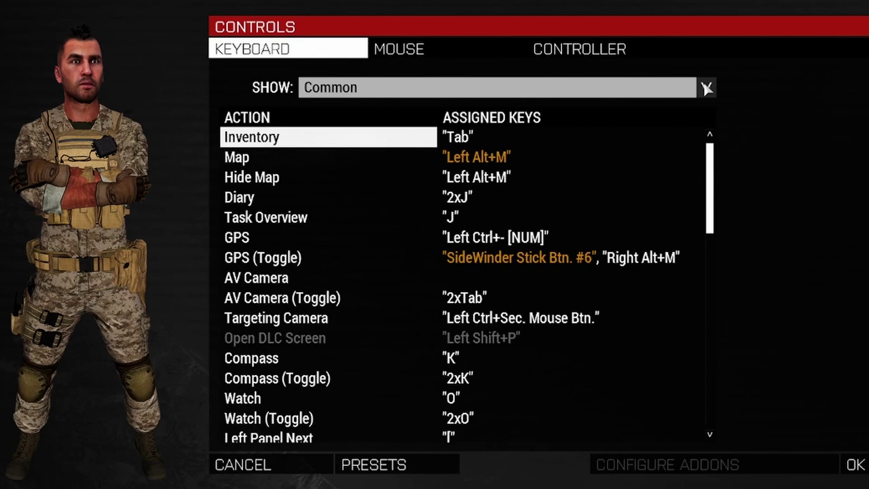
{"action": "left_click", "coordinate": [706, 88]}
{"action": "key", "text": "Escape"}
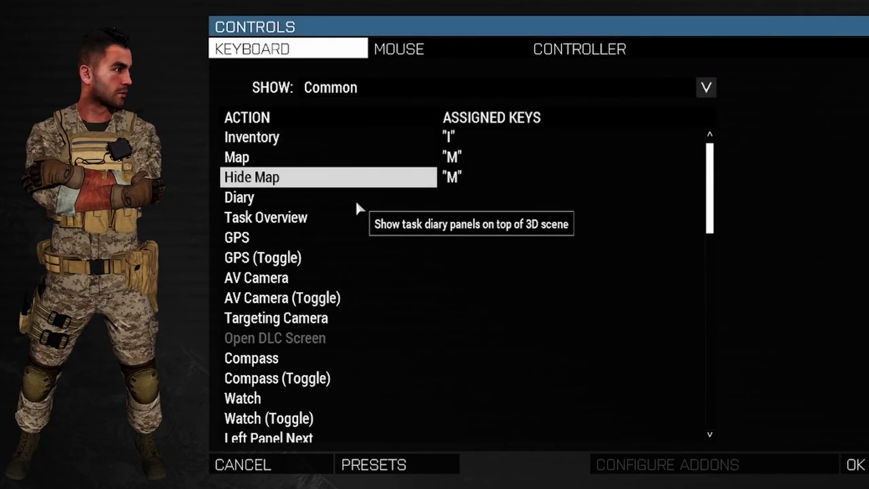
{"action": "double_click", "coordinate": [355, 199]}
{"action": "key", "text": "Escape"}
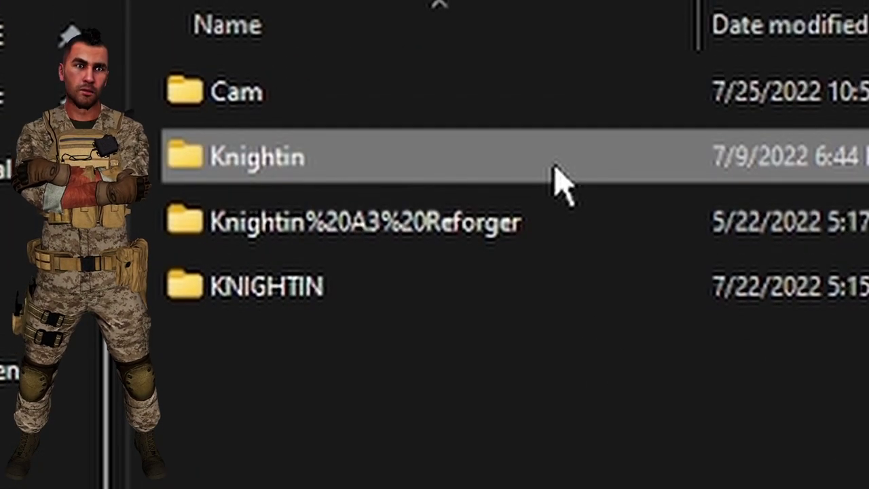
- In the player's profile folder, move Cam.Arma3Profile to backup and view the main profile's properties
{"action": "double_click", "coordinate": [554, 143]}
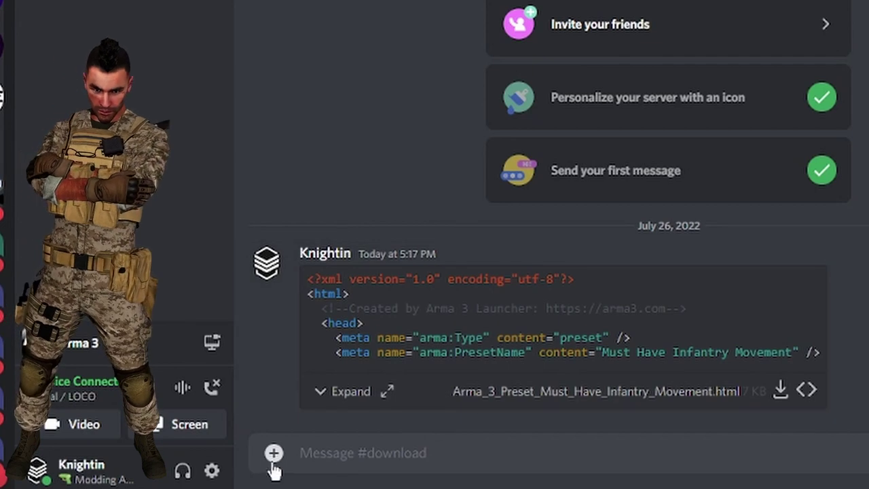
{"action": "left_click", "coordinate": [274, 453]}
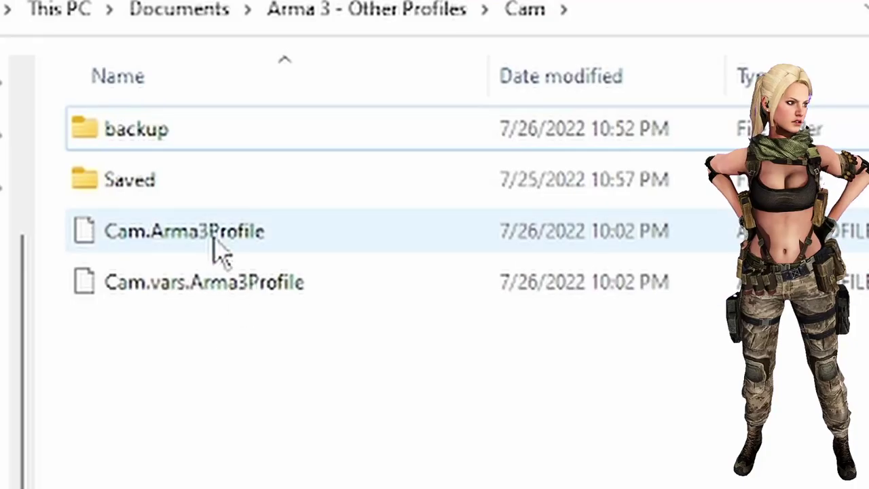
{"action": "left_click_drag", "start_coordinate": [191, 243], "coordinate": [185, 125]}
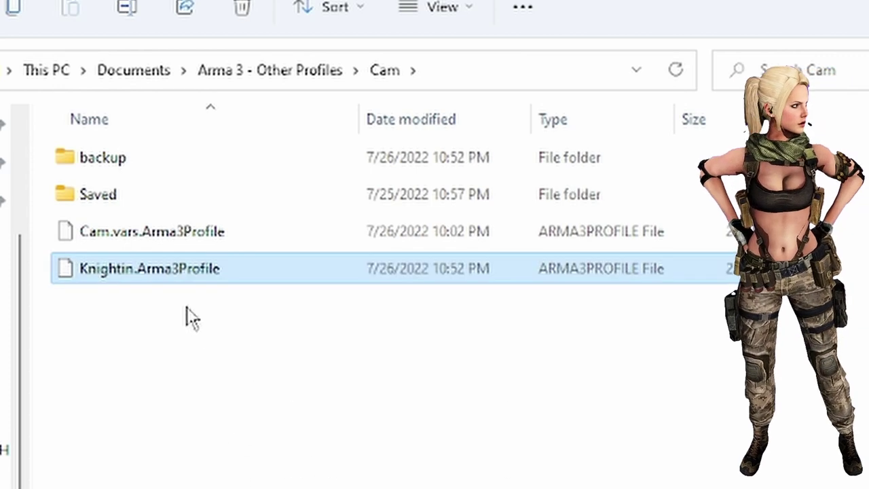
{"action": "key", "text": "alt+Return"}
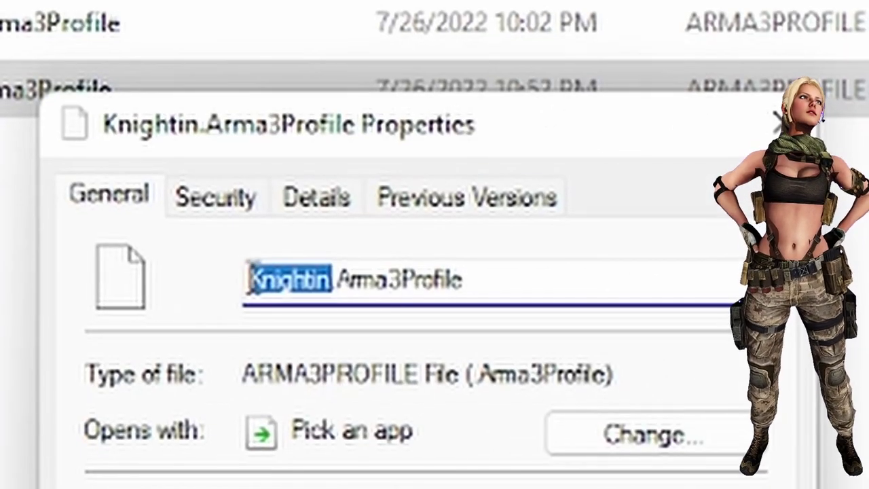
{"action": "type", "text": "Cam"}
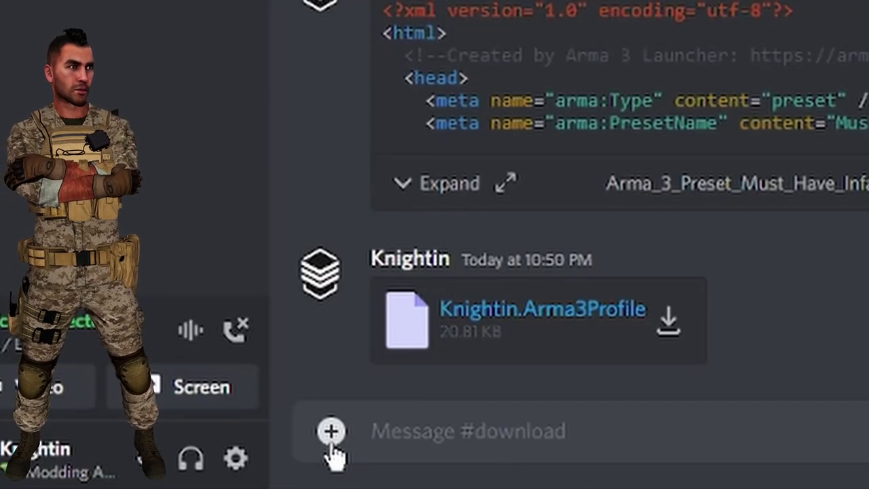
- Upload the .vars.Arma3Profile file to the #download channel in Discord
{"action": "left_click", "coordinate": [332, 443]}
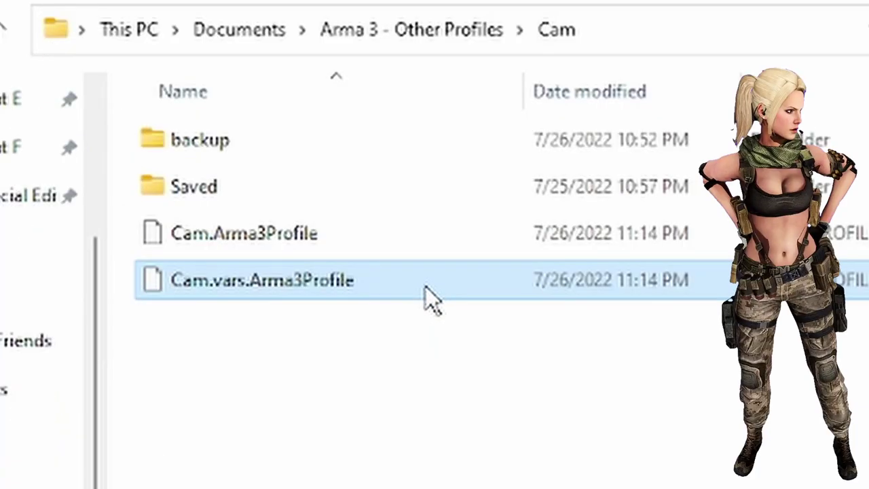
{"action": "left_click", "coordinate": [428, 297]}
{"action": "left_click_drag", "start_coordinate": [429, 297], "coordinate": [271, 144]}
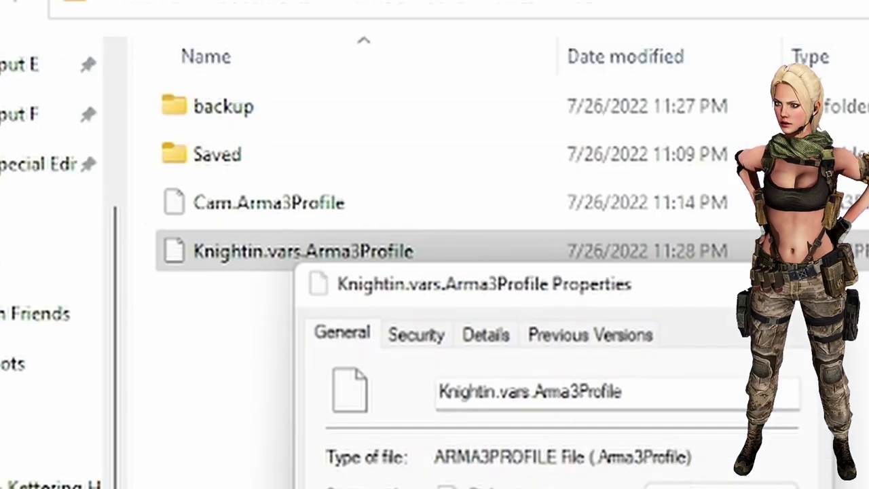
{"action": "left_click_drag", "start_coordinate": [489, 393], "coordinate": [455, 394]}
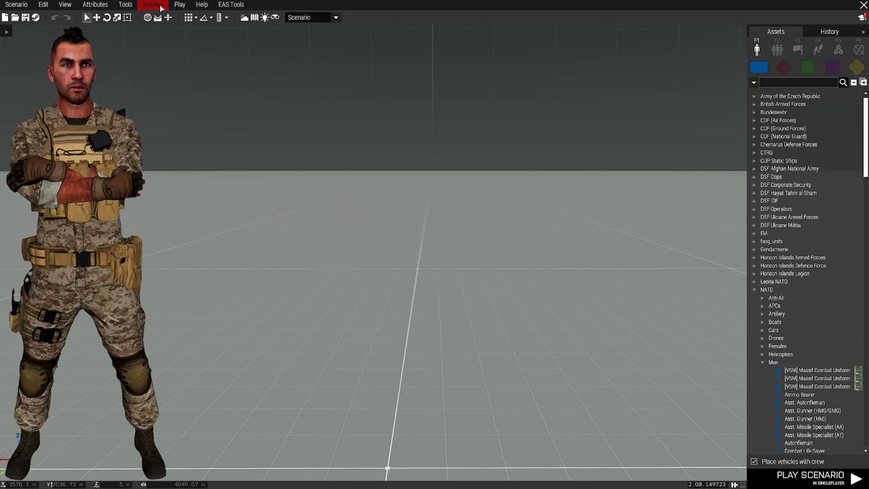
- Export the Eden editor's addon options to the clipboard and select the pasted text in Notepad
{"action": "left_click", "coordinate": [153, 5]}
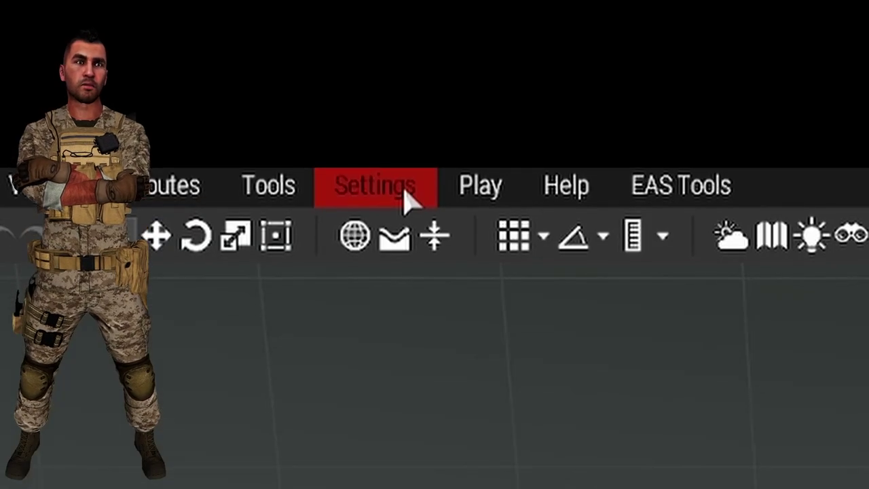
{"action": "left_click", "coordinate": [406, 195]}
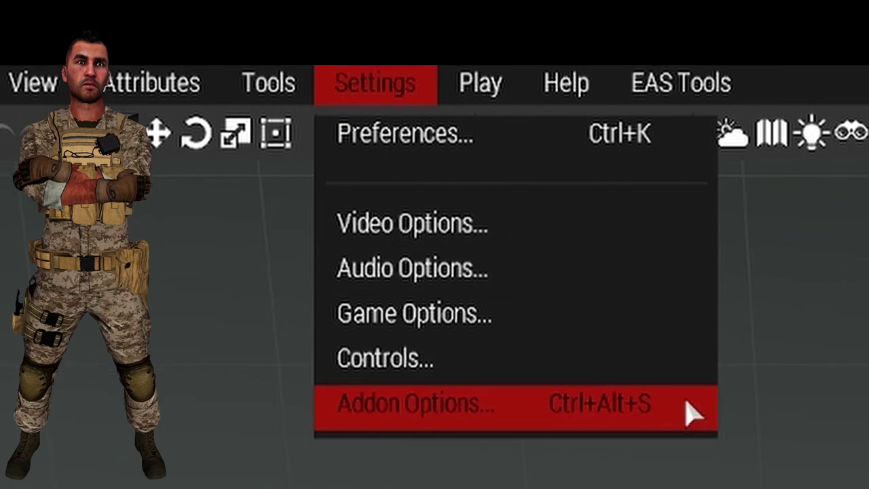
{"action": "left_click", "coordinate": [693, 404]}
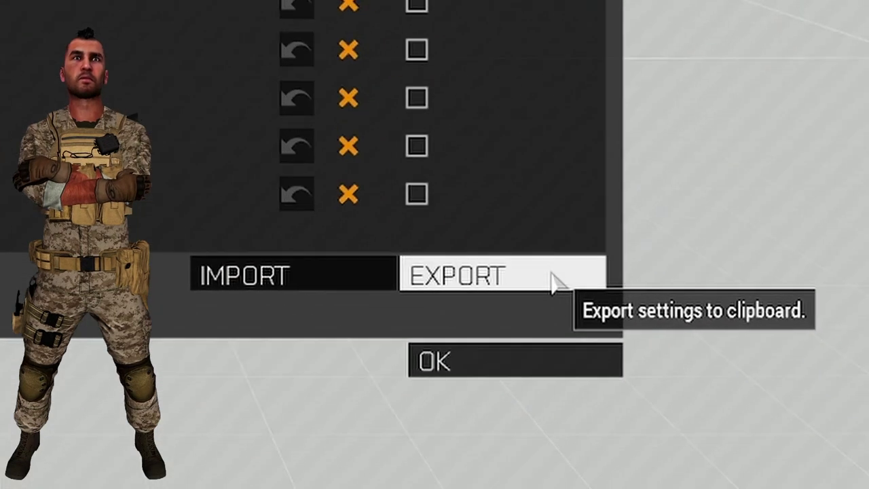
{"action": "left_click", "coordinate": [761, 409]}
{"action": "left_click", "coordinate": [824, 442]}
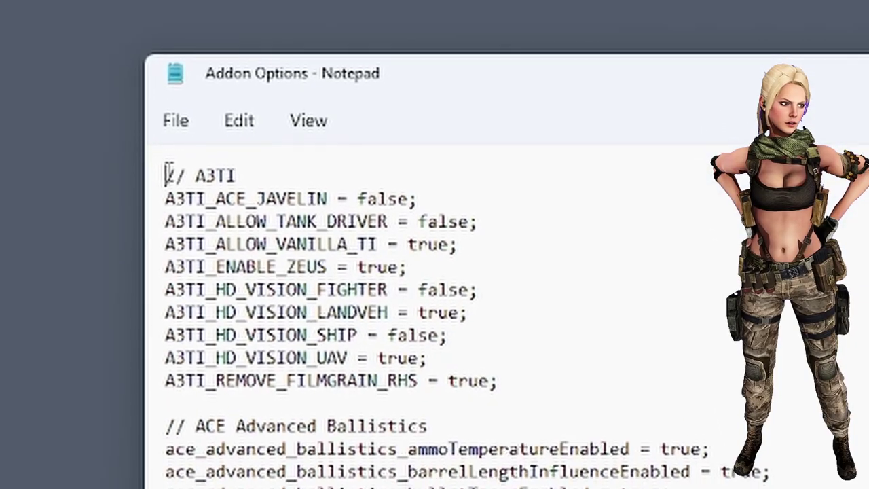
{"action": "left_click_drag", "start_coordinate": [165, 247], "coordinate": [165, 265]}
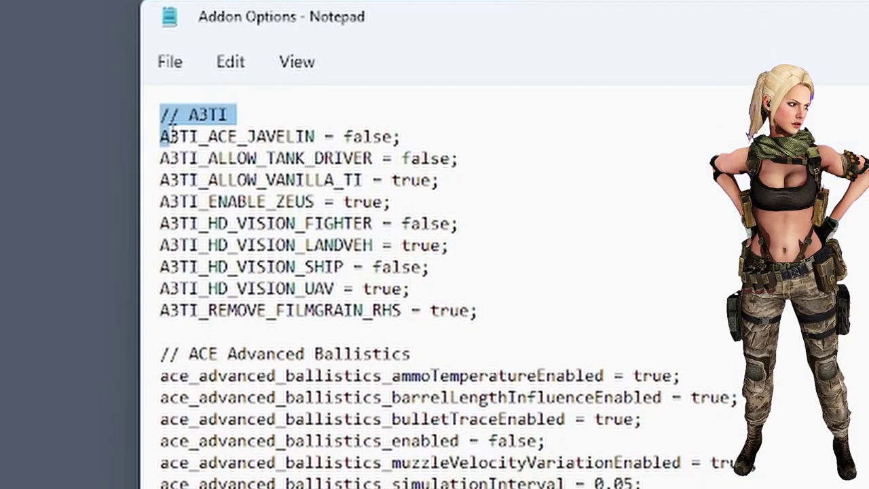
{"action": "left_click_drag", "start_coordinate": [170, 129], "coordinate": [170, 486]}
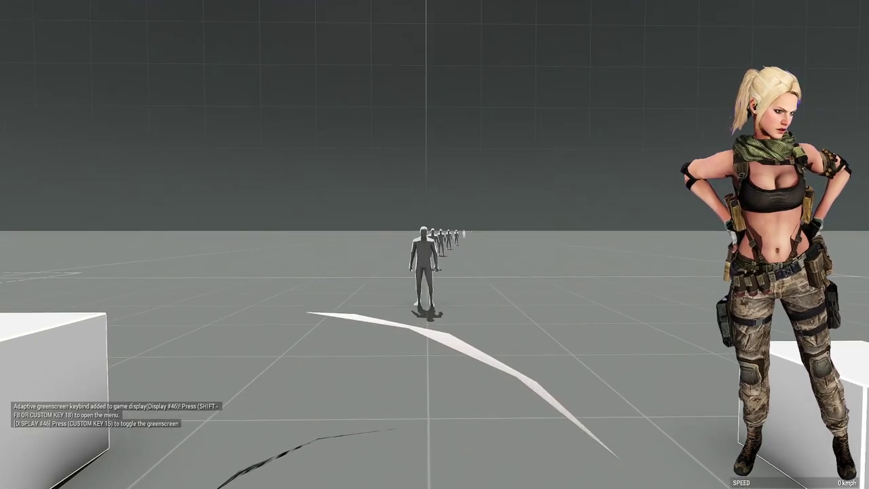
- Pause the game and import the shared addon settings from the clipboard via Addon Options
{"action": "key", "text": "Escape"}
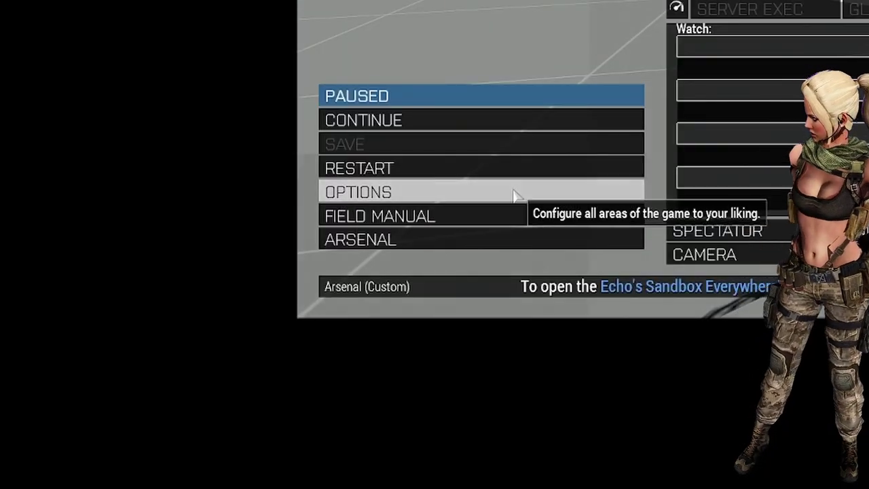
{"action": "left_click", "coordinate": [514, 196]}
{"action": "left_click", "coordinate": [550, 220]}
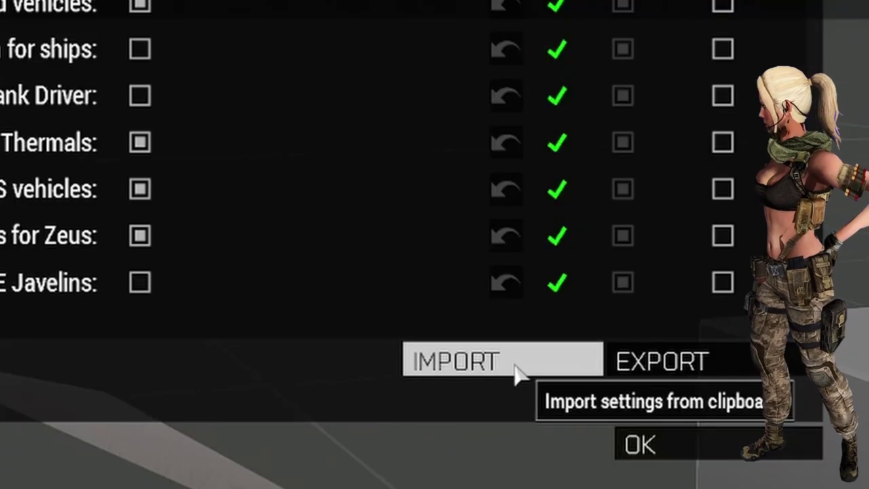
{"action": "left_click", "coordinate": [534, 372]}
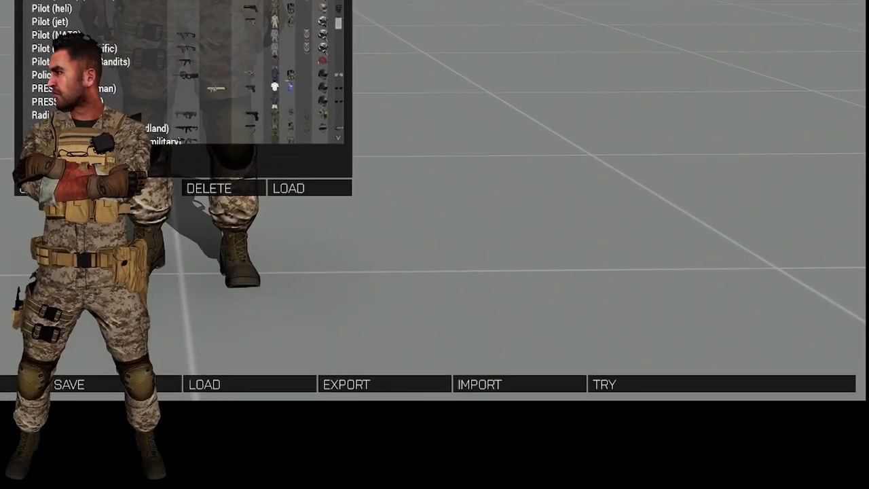
- Import the desert camo loadout from the clipboard in Arsenal and save it as 'Desert Uniform'
{"action": "left_click", "coordinate": [288, 188]}
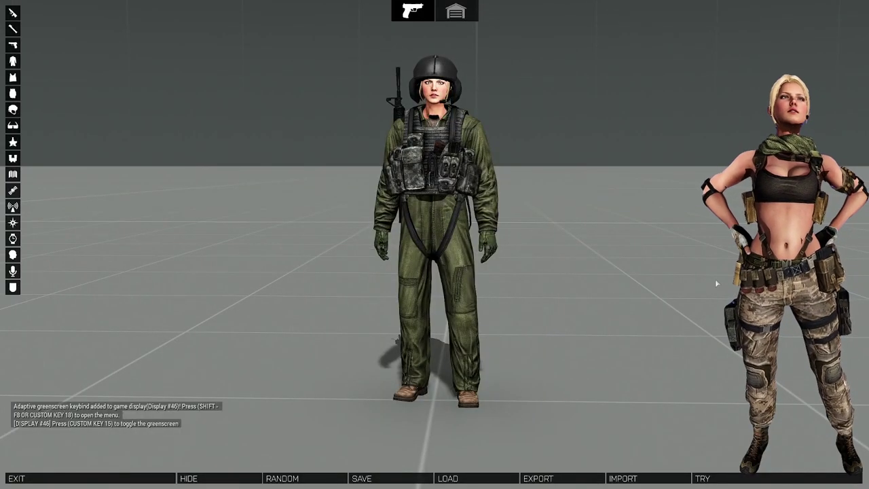
{"action": "left_click", "coordinate": [656, 479]}
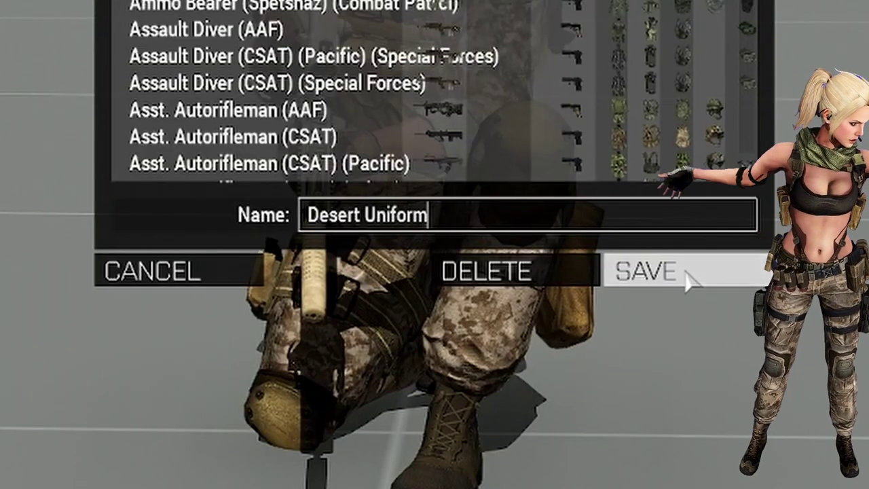
{"action": "left_click", "coordinate": [687, 275]}
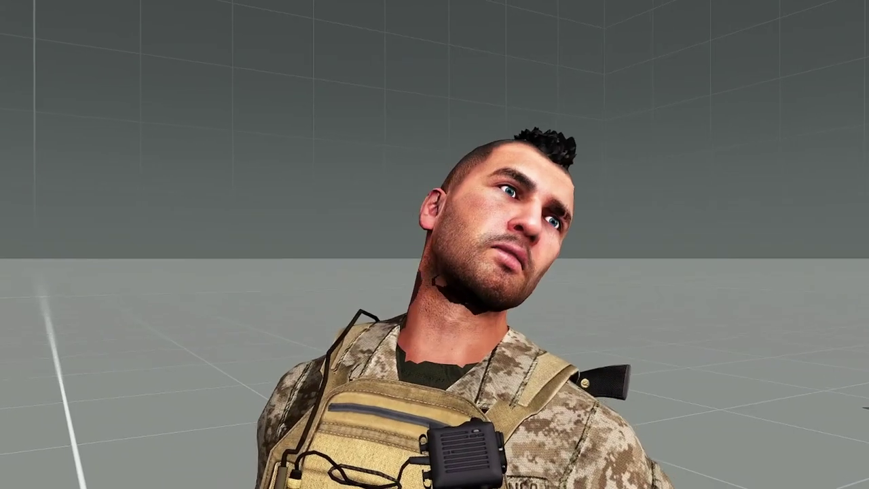